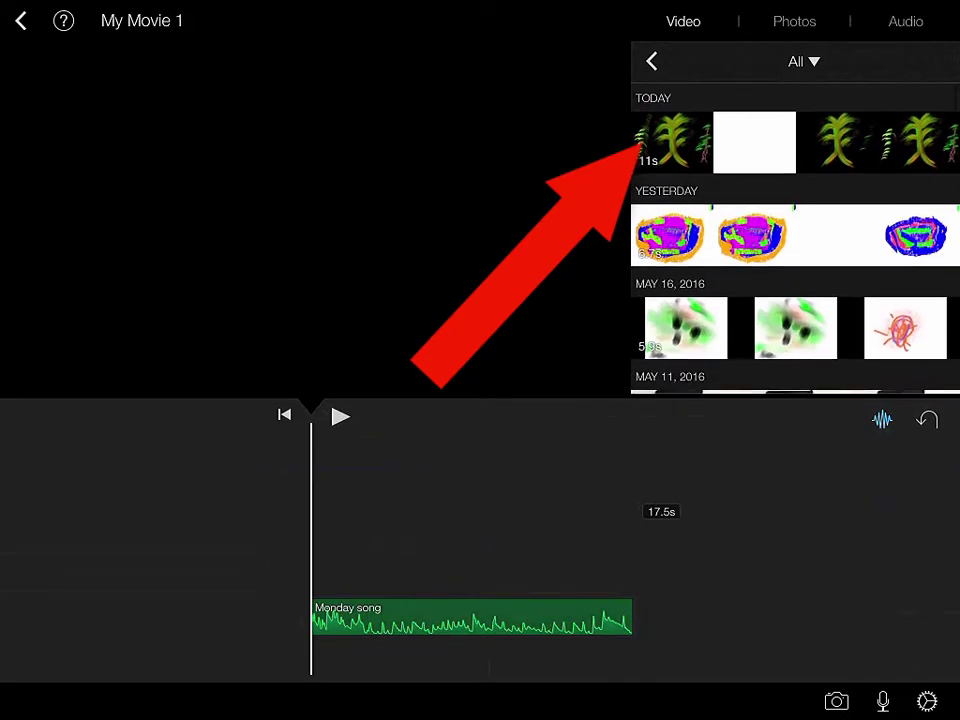
Add today's tree animation, then drag yesterday's colourful clip to the end of the movie.
click(795, 141)
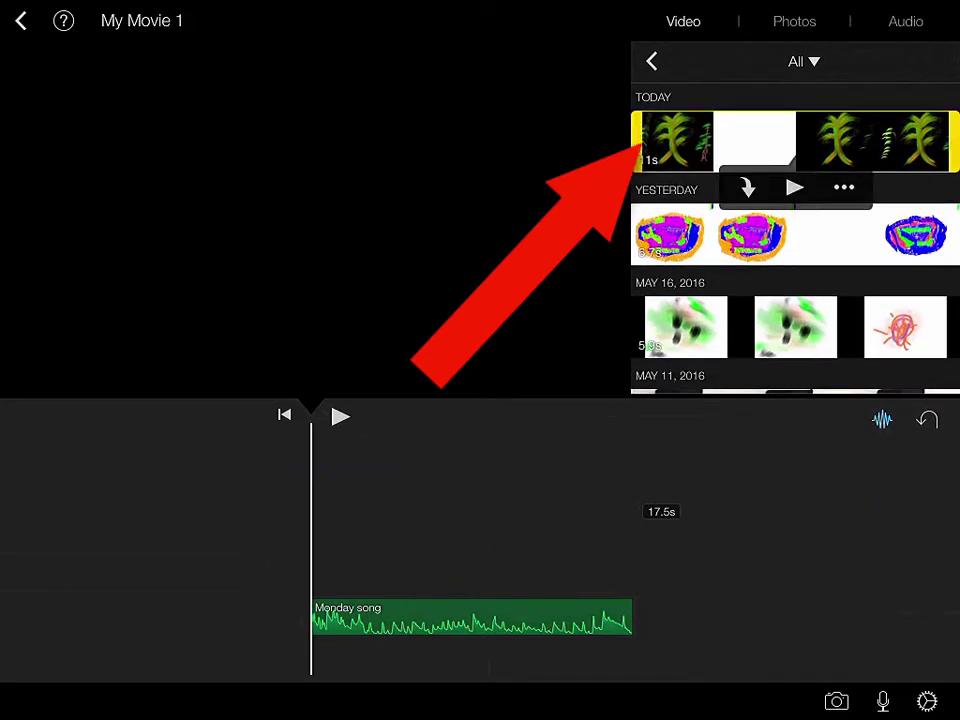
click(747, 187)
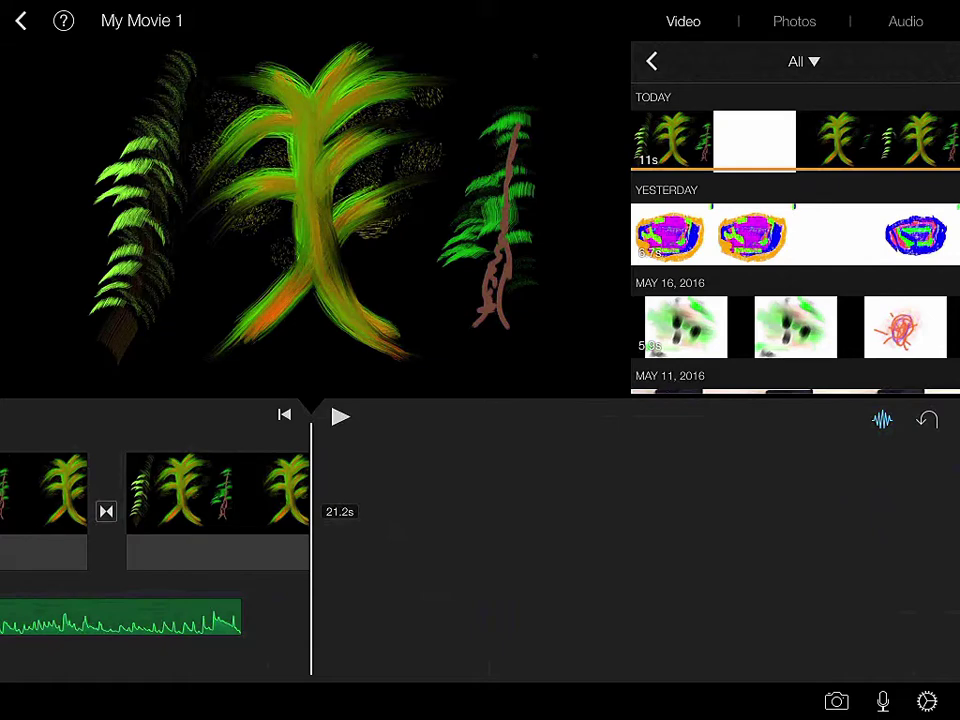
drag(750, 233, 371, 482)
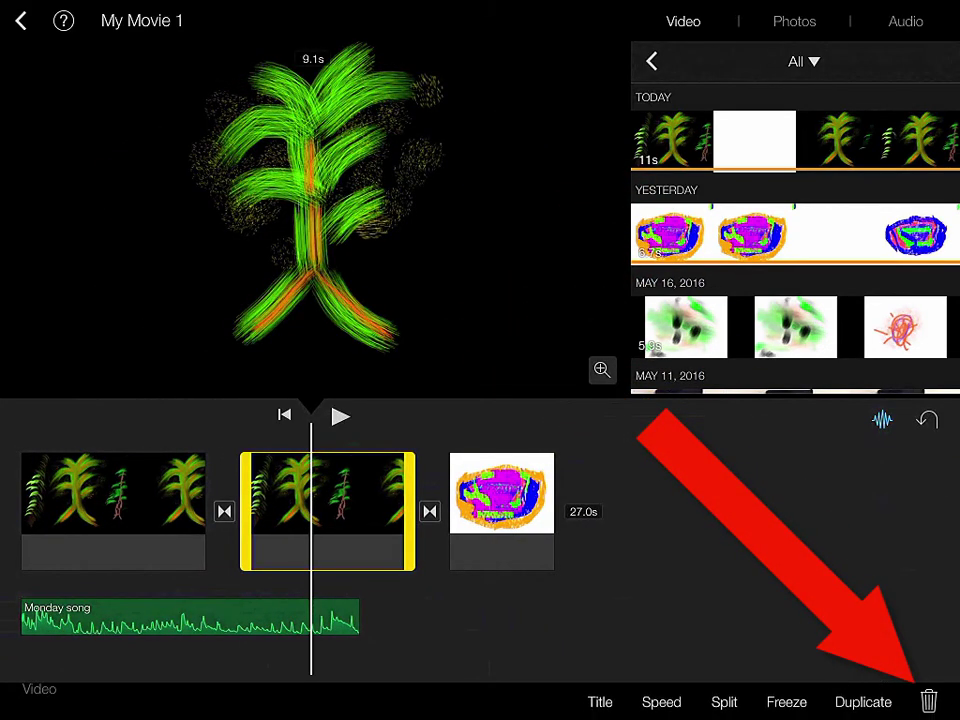
Delete the extra middle tree clip and play the movie from the start.
click(928, 701)
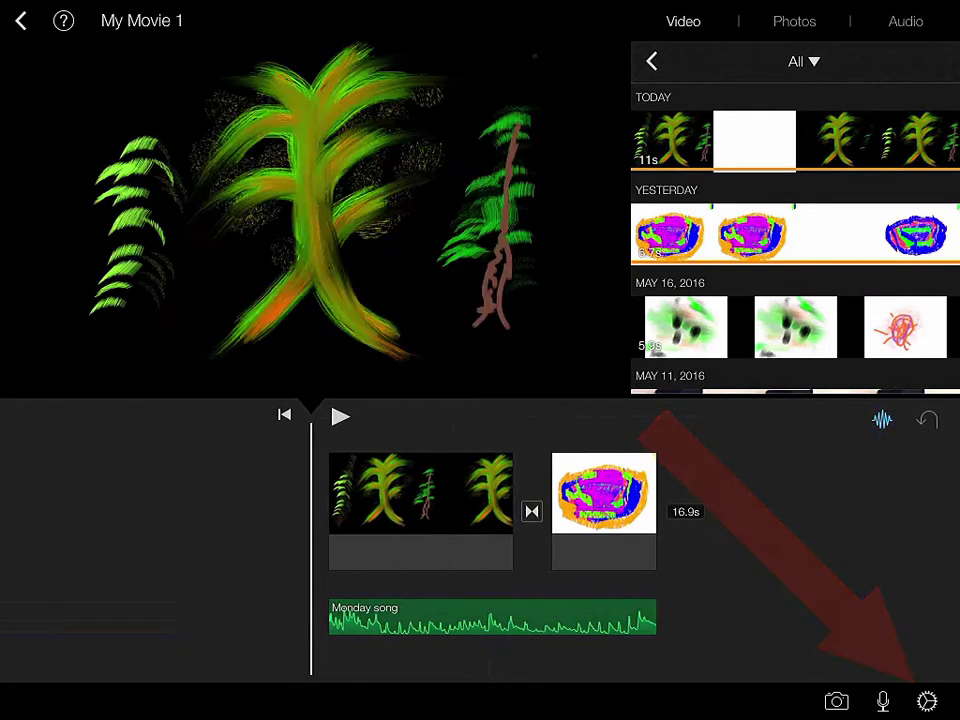
key(space)
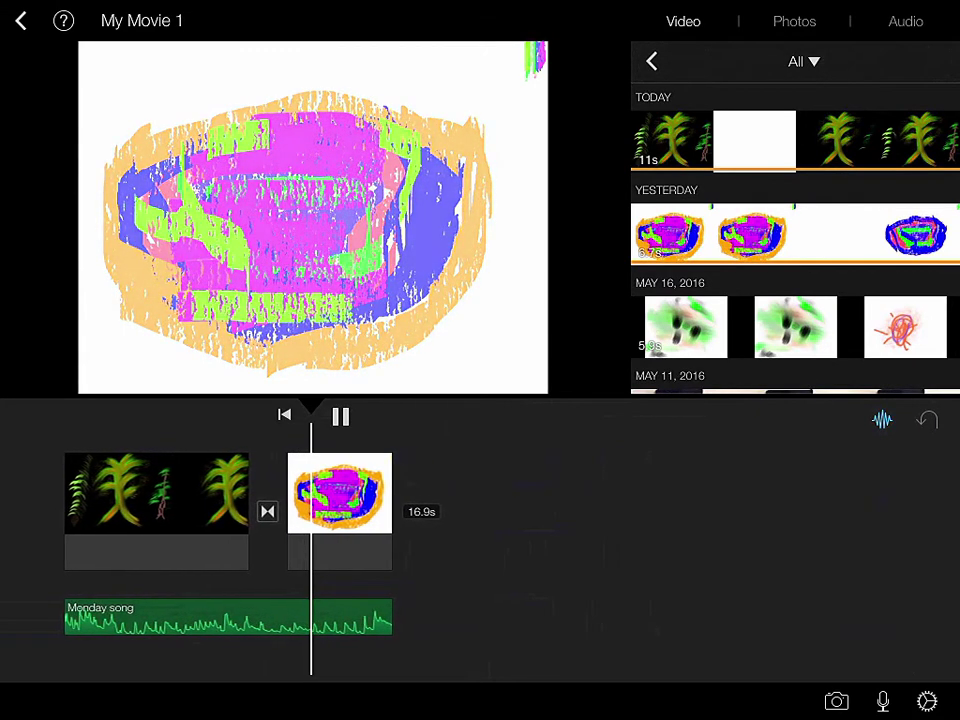
Stop playback and slow the colourful clip to 2/3x speed.
key(space)
click(318, 492)
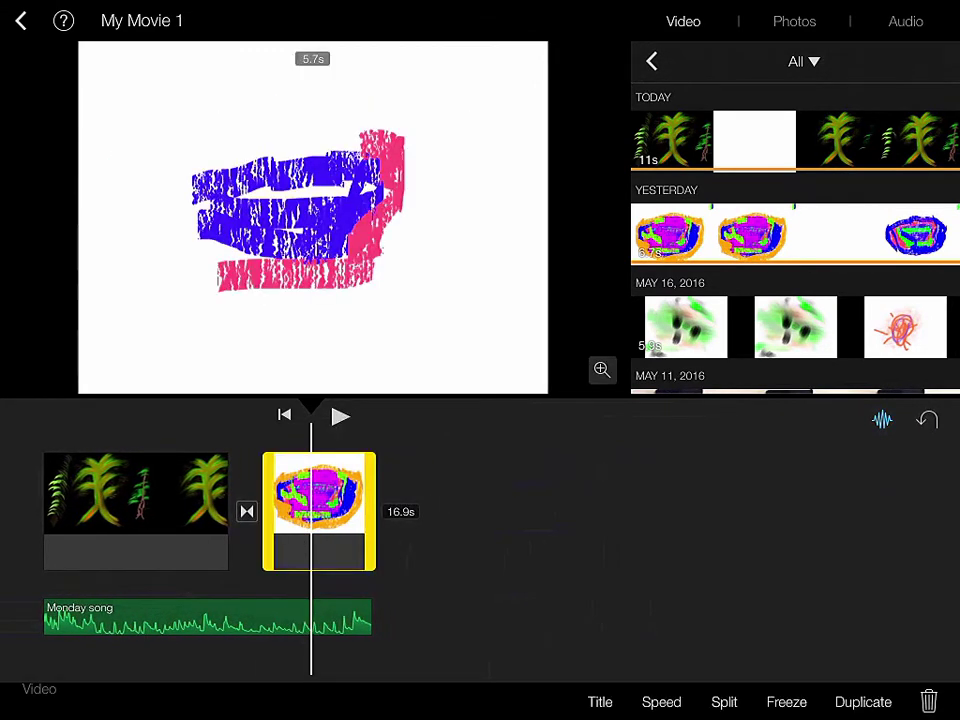
drag(318, 492, 363, 492)
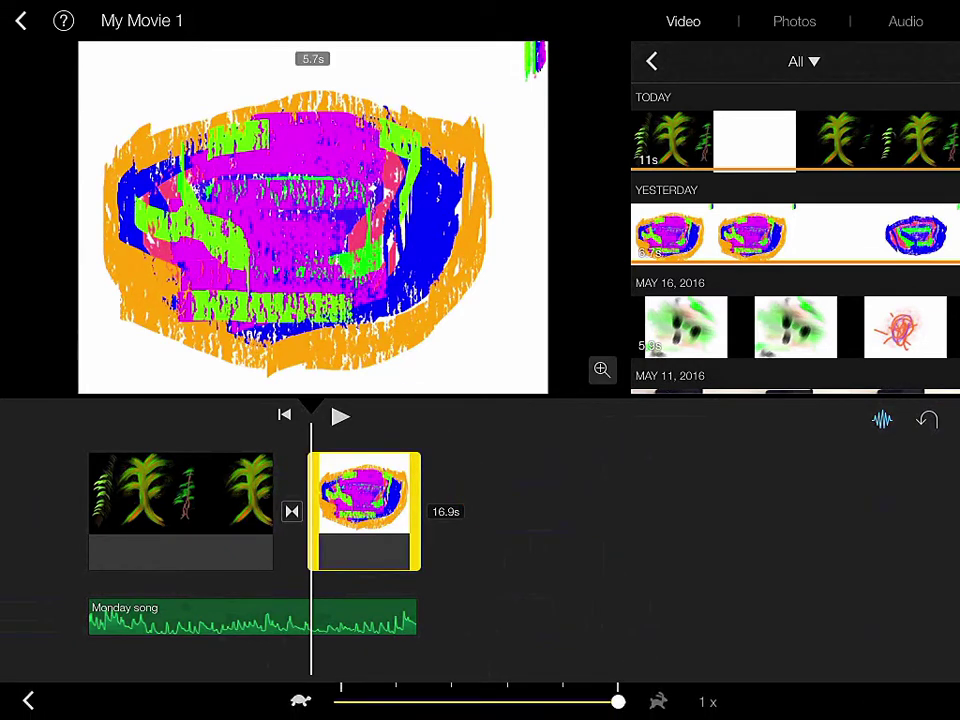
drag(618, 702, 508, 702)
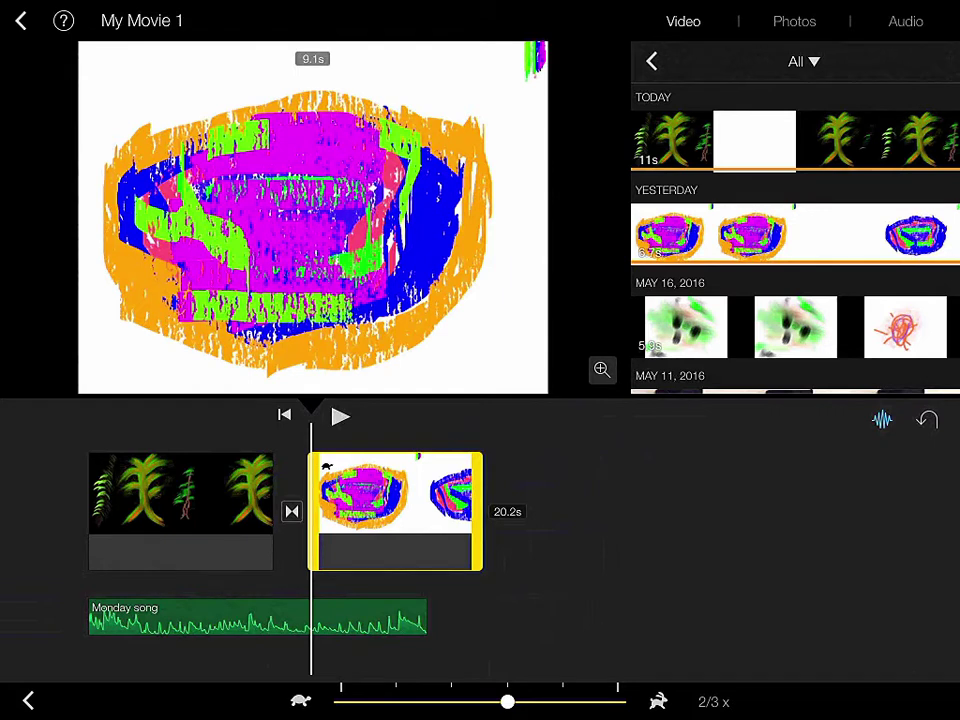
click(296, 384)
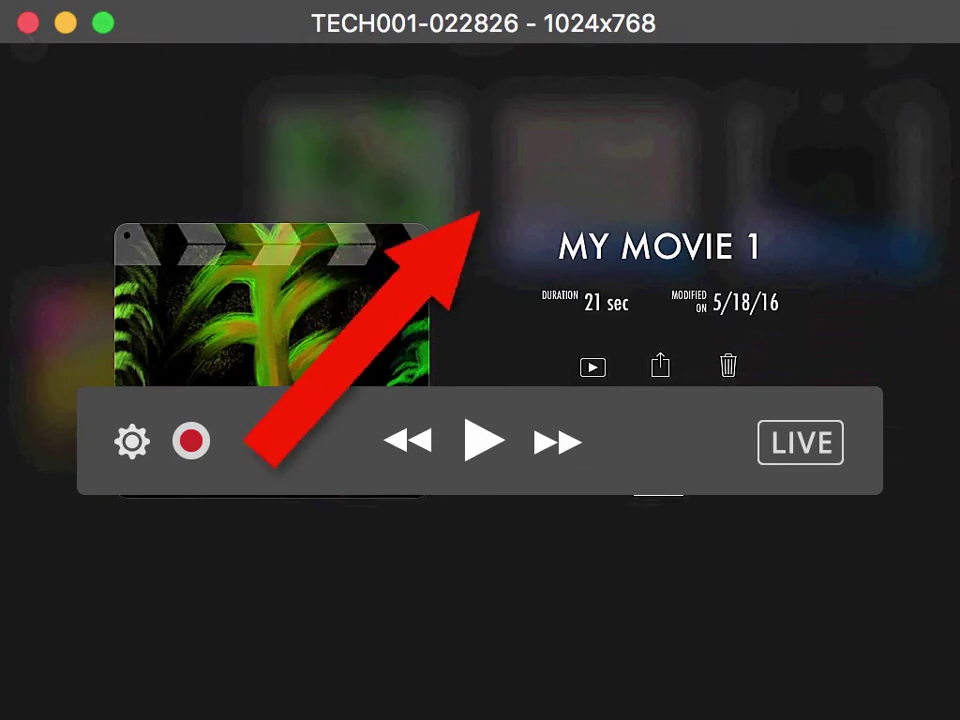
Replace the project title My Movie 1 with 'Tuesday'.
click(658, 245)
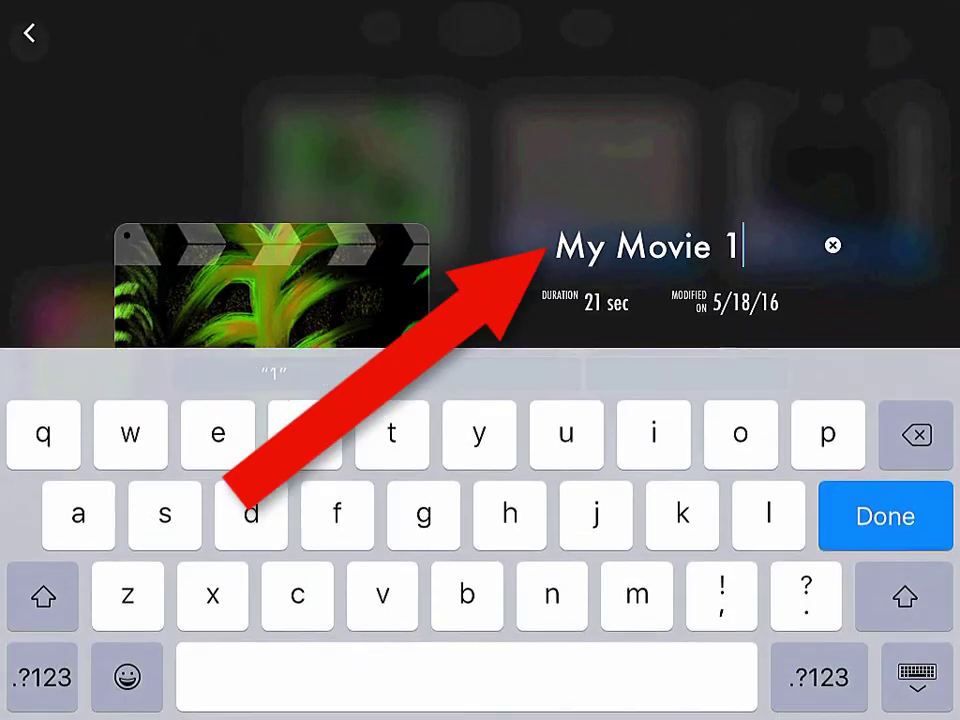
key(BackSpace)
key(BackSpace)
key(BackSpace)
key(BackSpace)
key(BackSpace)
key(BackSpace)
key(BackSpace)
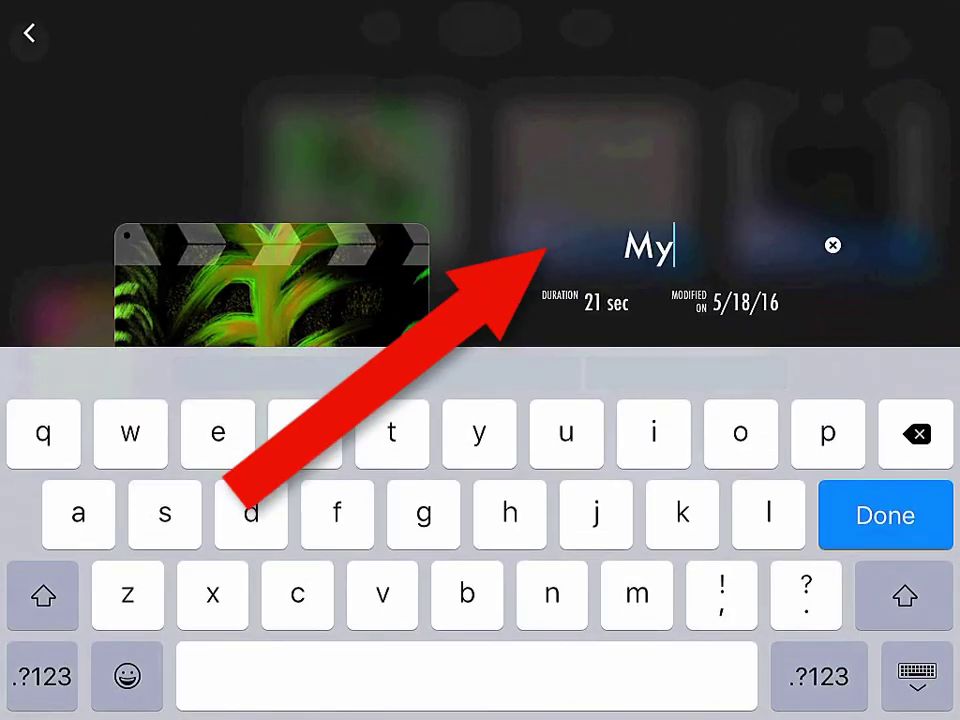
key(BackSpace)
key(BackSpace)
text(Tuesda)
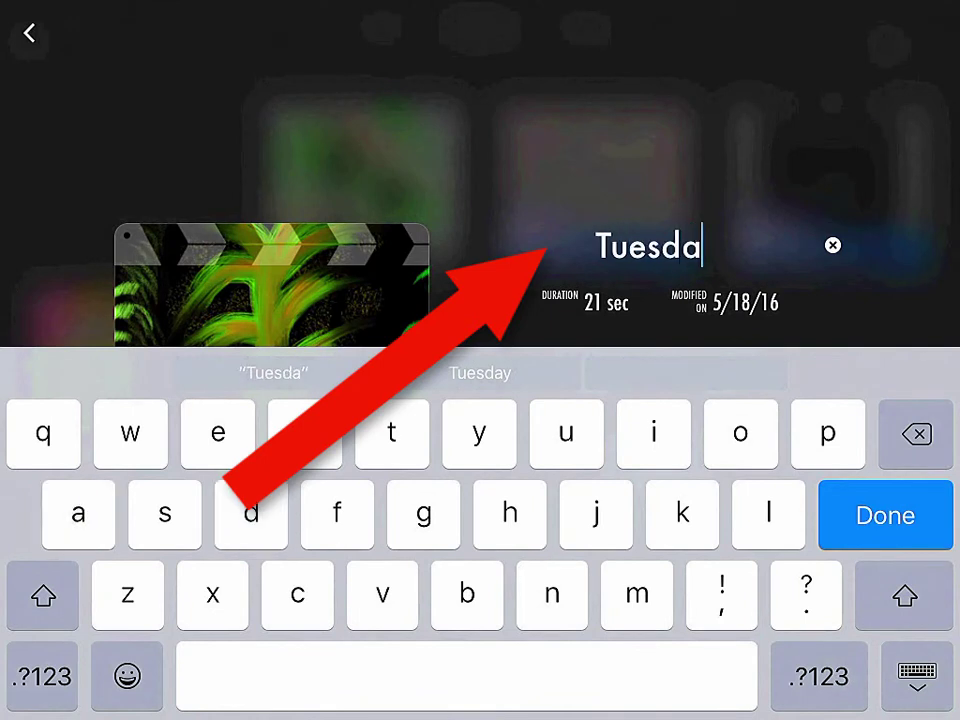
text(y)
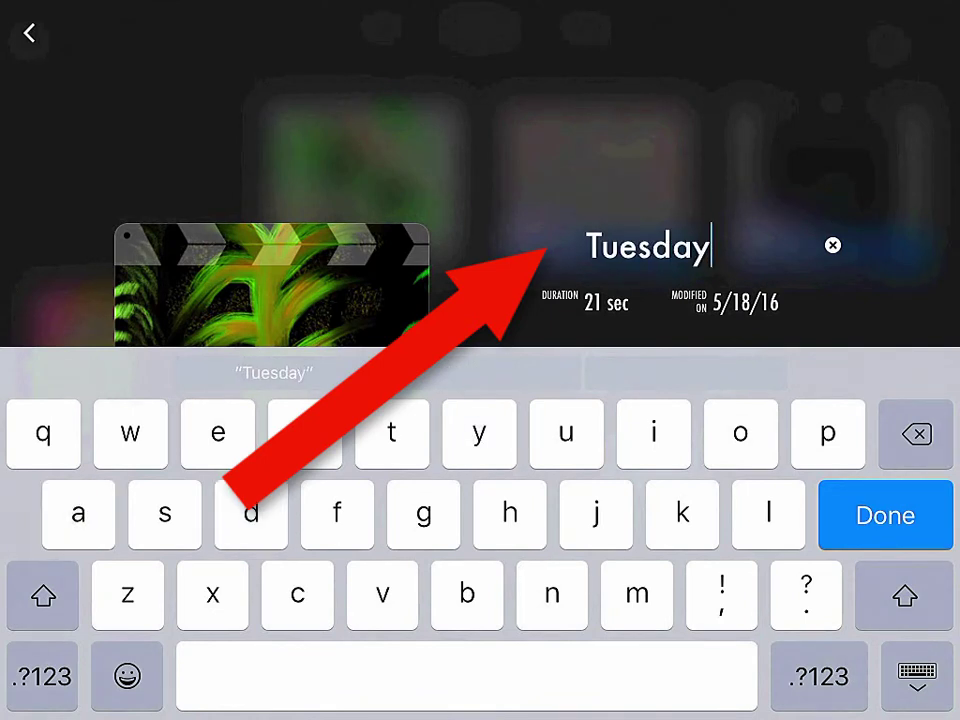
Confirm the new TUESDAY project title.
key(Return)
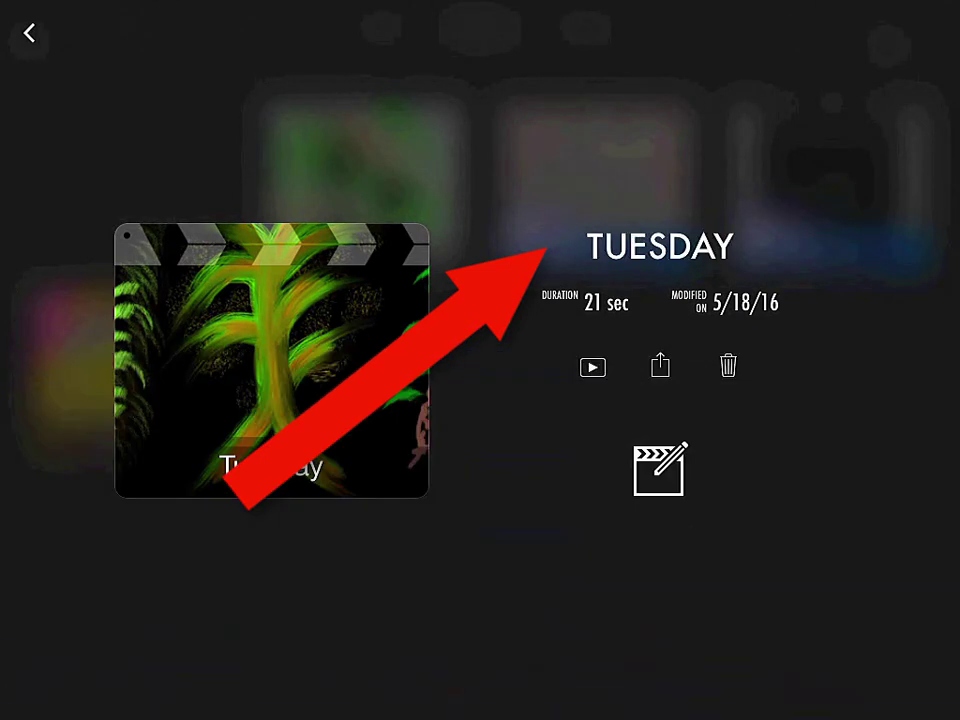